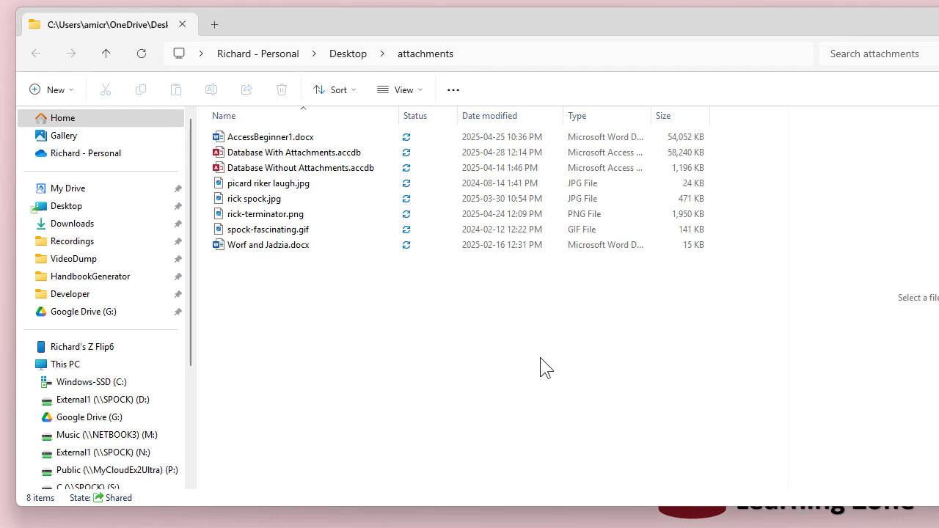
Compare the two database copies' sizes (58,240 KB vs 1,196 KB), then open Database Without Attachments.accdb
left_click(300, 154)
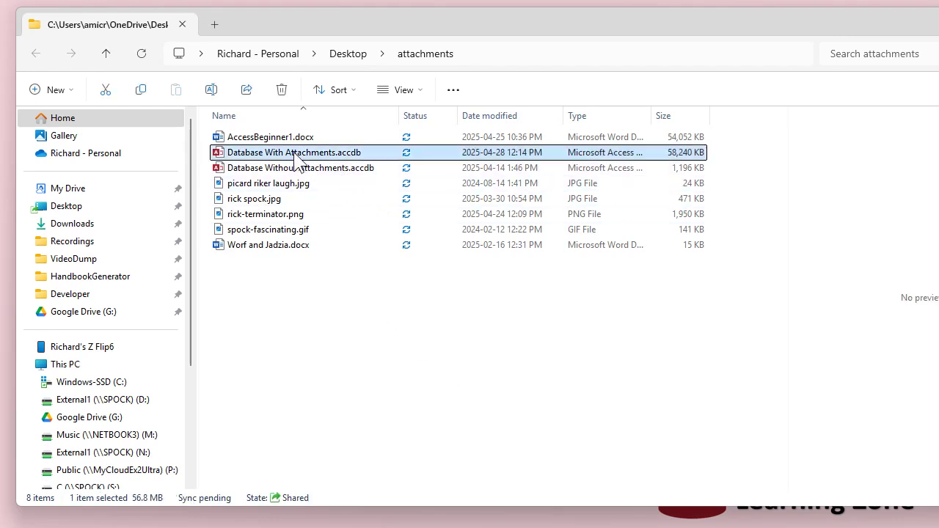
left_click(298, 167)
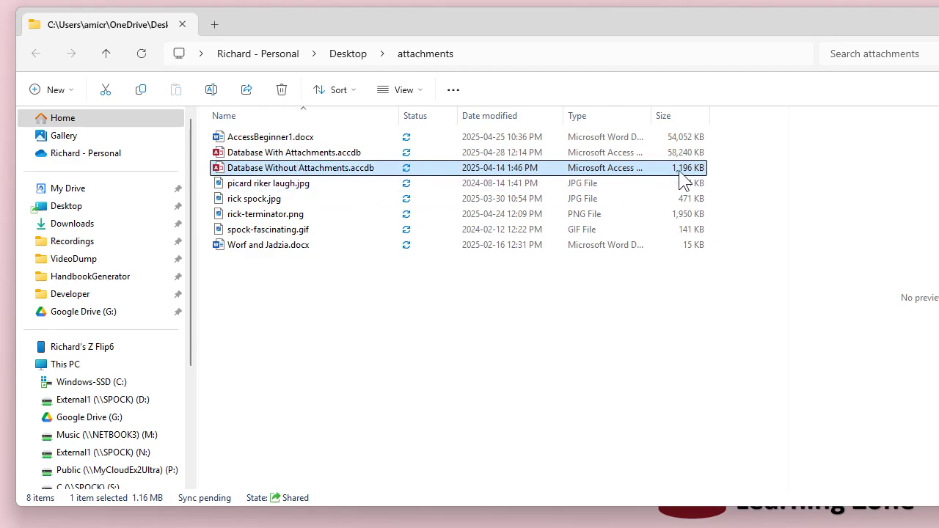
left_click(317, 154)
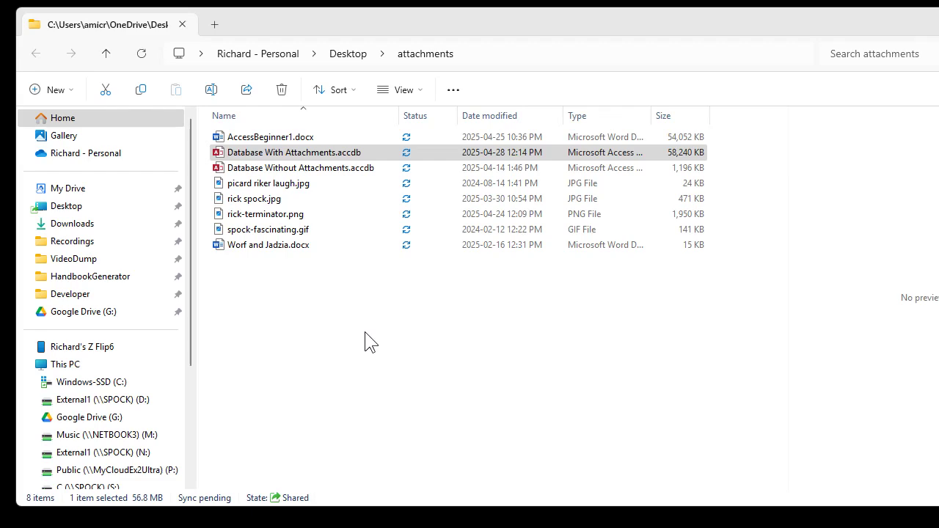
double_click(323, 176)
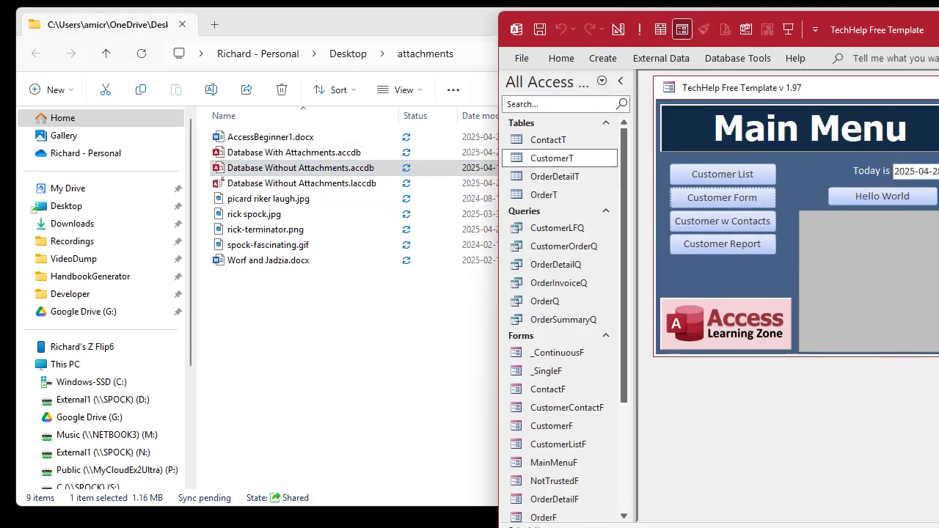
Maximize the Access window and briefly open and close the Customer form
double_click(641, 22)
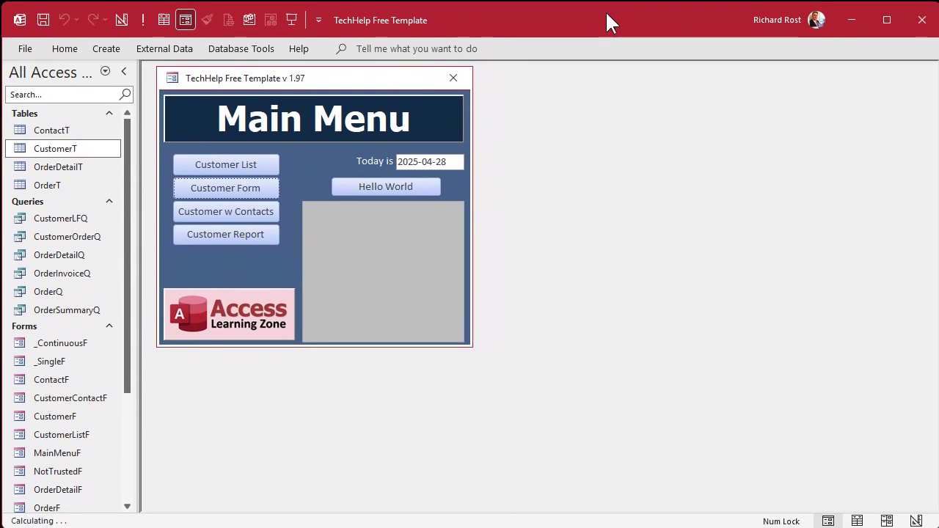
left_click(247, 188)
left_click(657, 94)
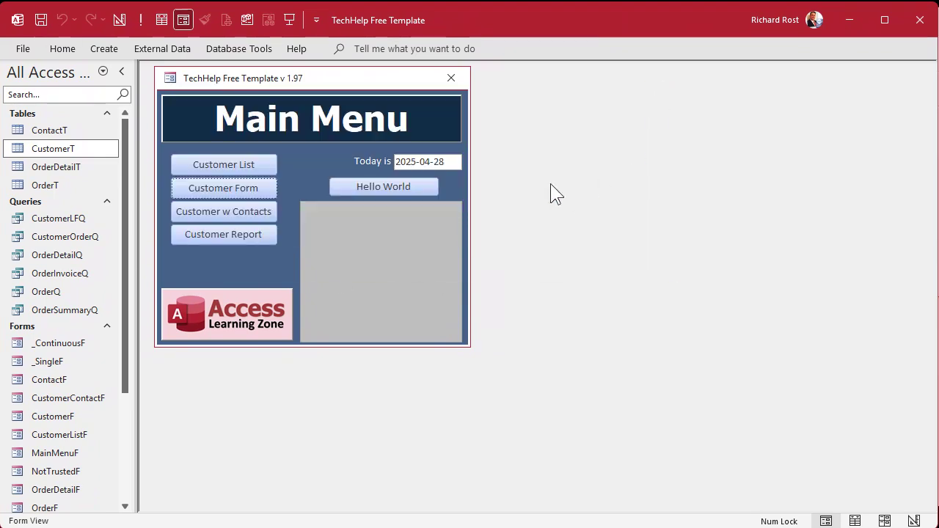
In CustomerT's Design View, add an Attachments field of data type Attachment below IsActive
right_click(63, 150)
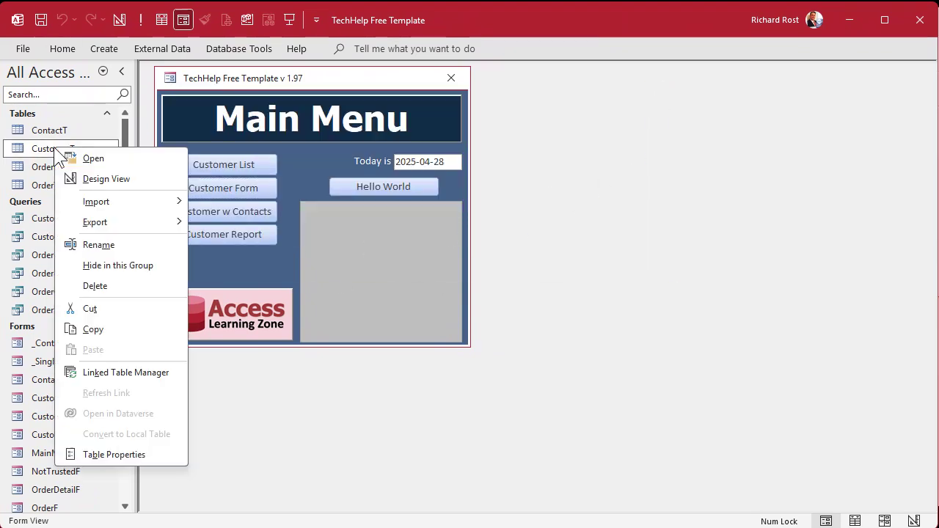
left_click(109, 180)
scroll(279, 205, "down", 1)
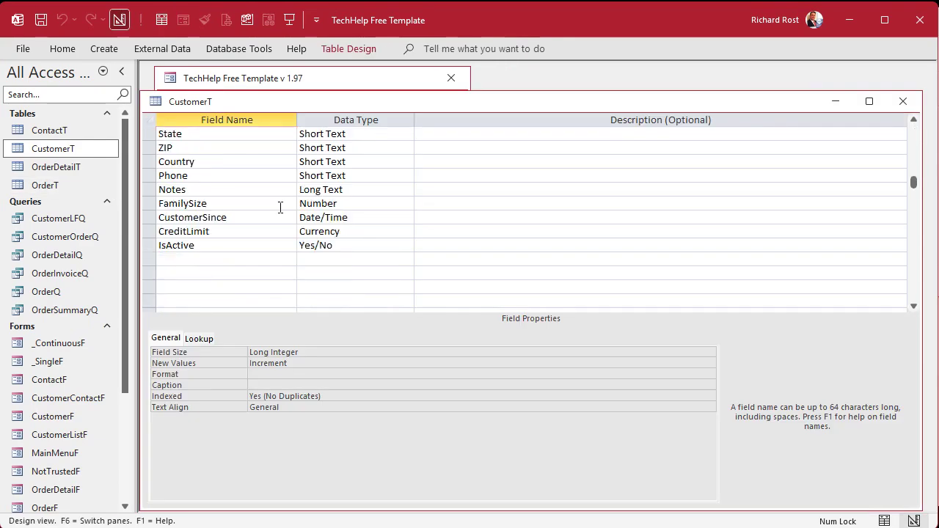
scroll(229, 247, "down", 1)
left_click(216, 258)
type("Attachments")
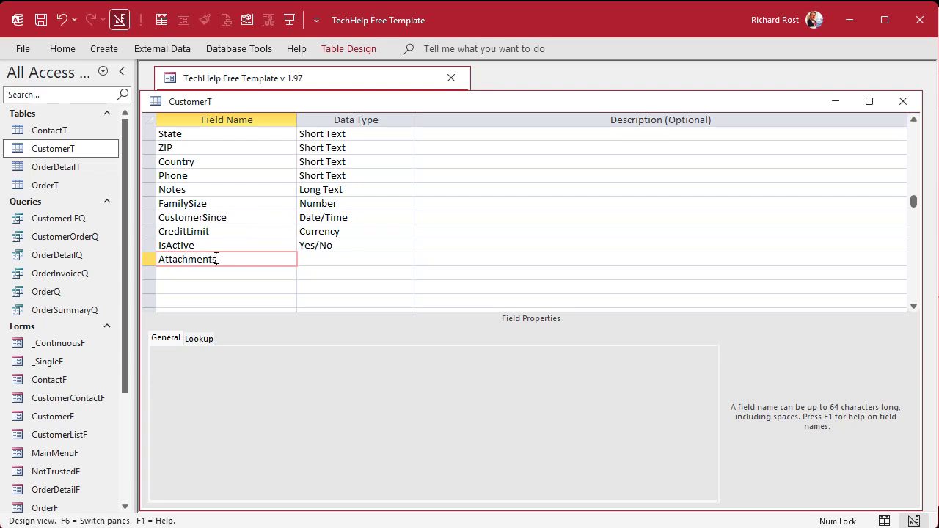
key("Tab")
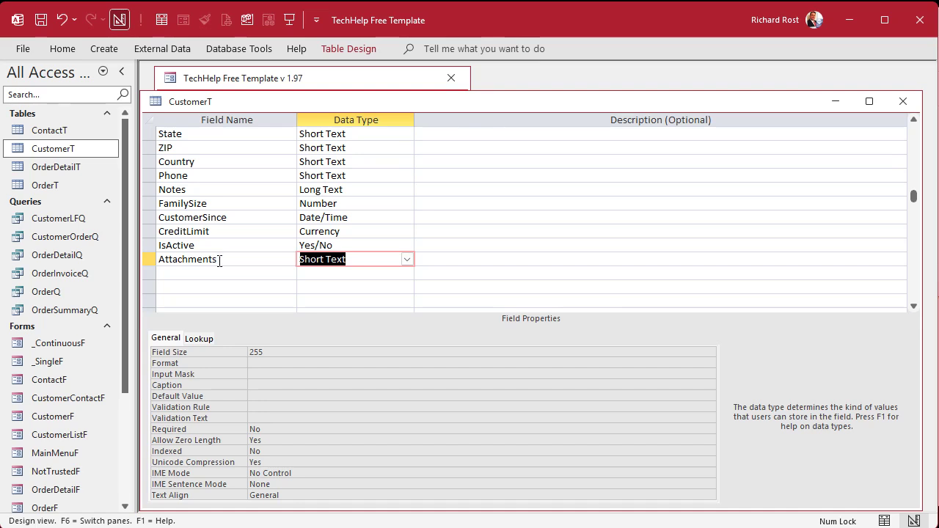
left_click(408, 260)
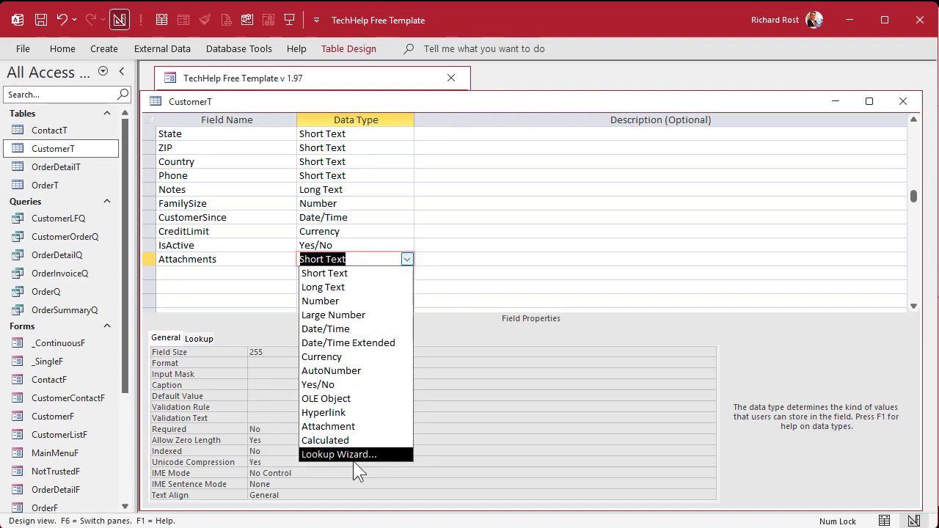
left_click(338, 427)
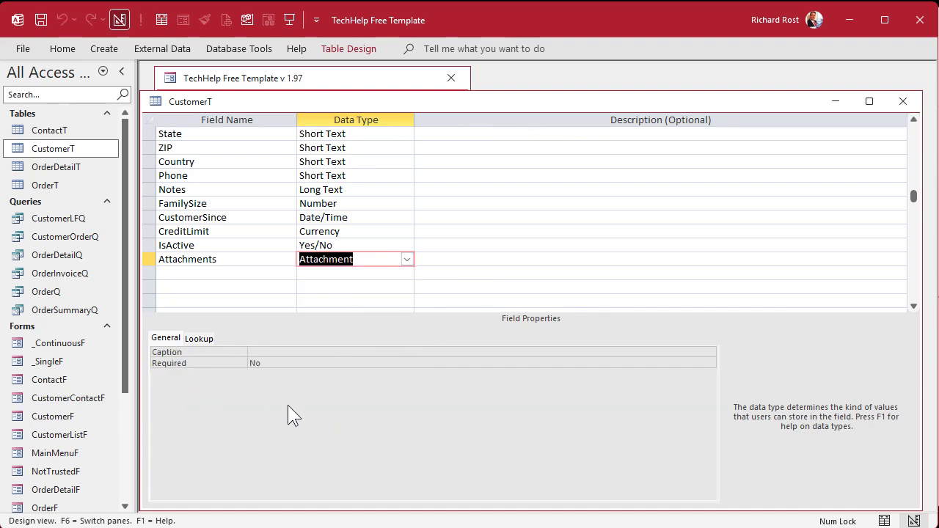
left_click(903, 102)
In the Customers form's Design View, delete the notes, extra fields and buttons on the right side
left_click(237, 189)
right_click(510, 101)
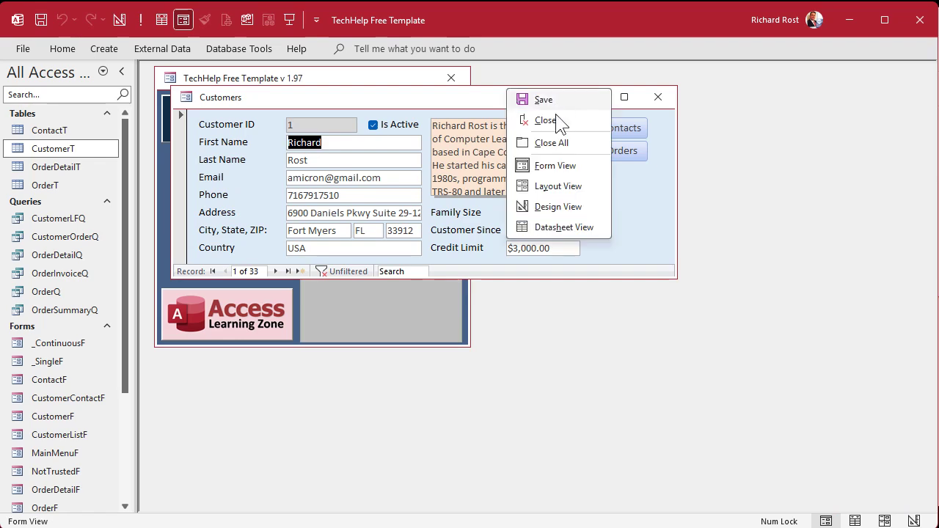
left_click(543, 206)
left_click_drag(674, 278, 782, 413)
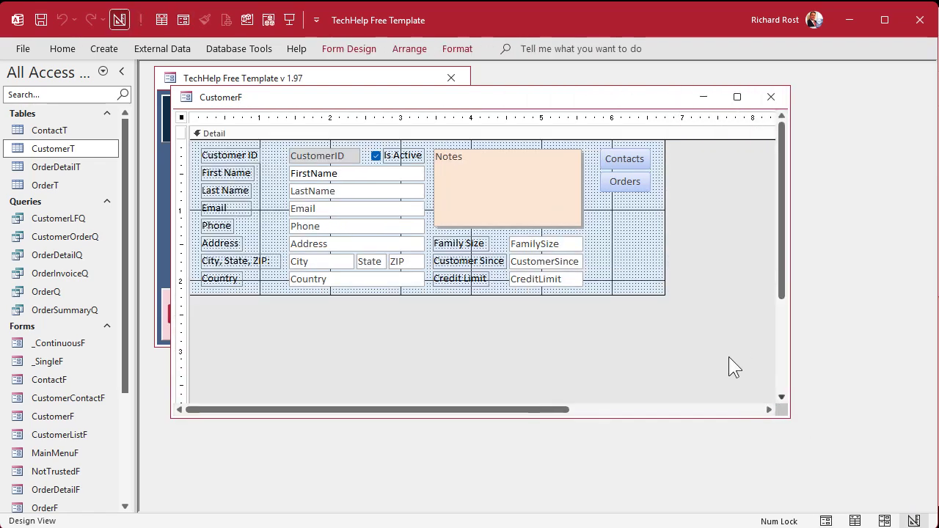
left_click_drag(445, 116, 630, 115)
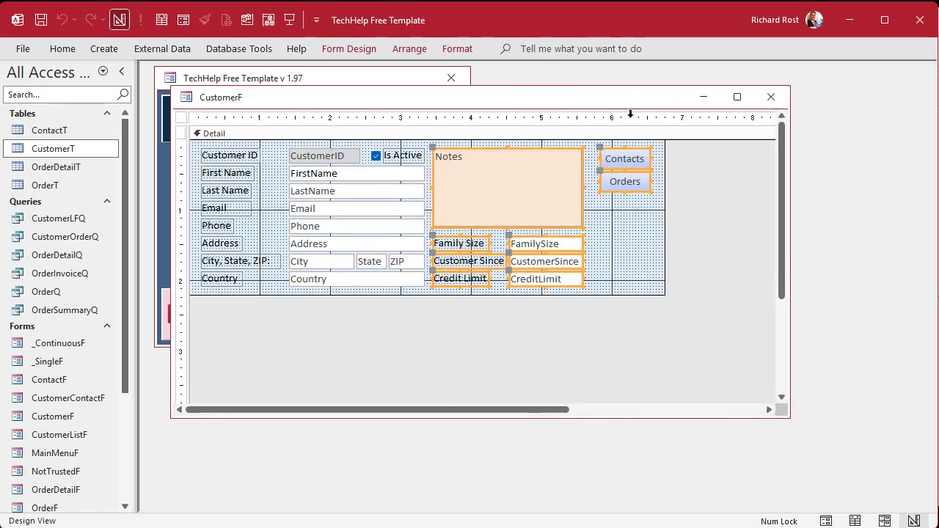
key("Delete")
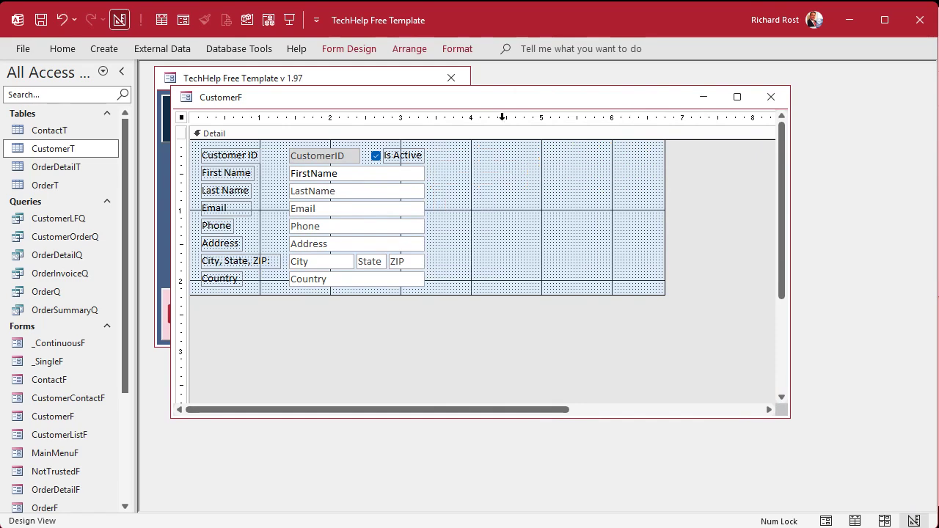
Place the Attachments field from the field list onto the form's right side
double_click(331, 57)
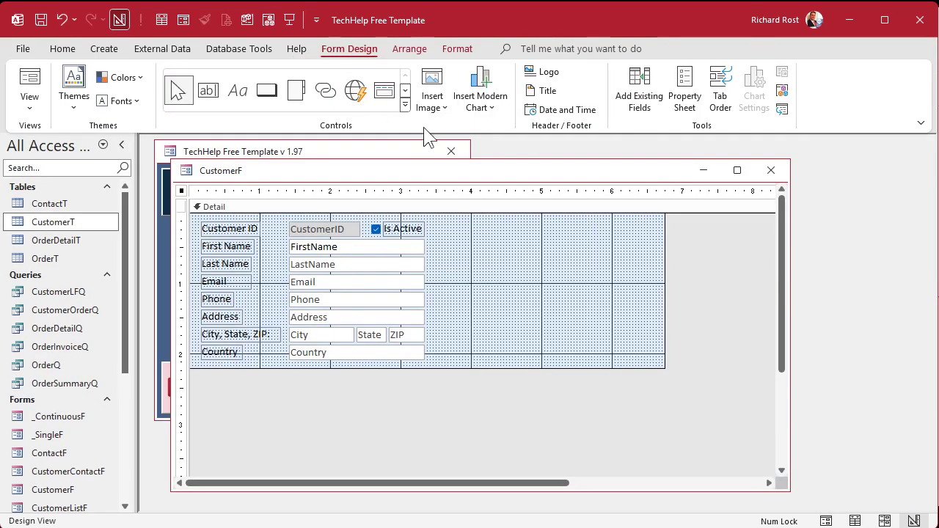
left_click(635, 98)
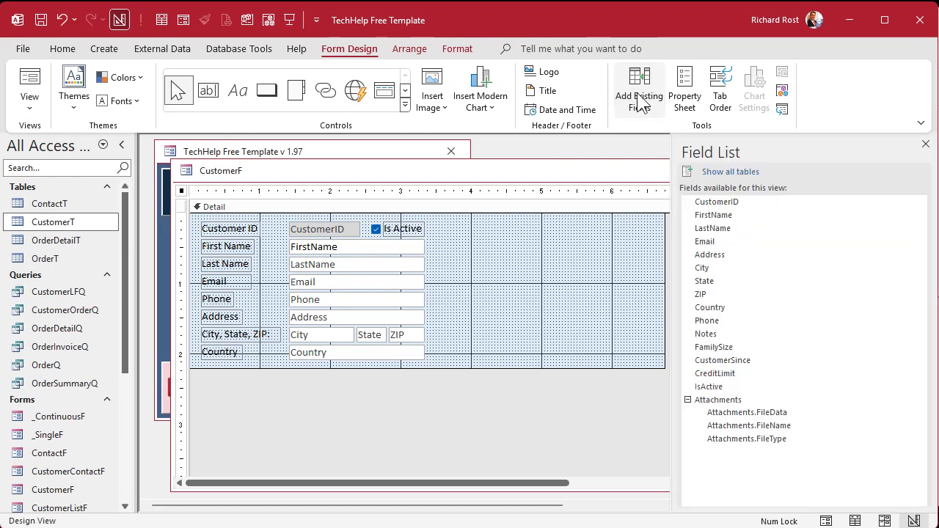
left_click(712, 400)
left_click(689, 400)
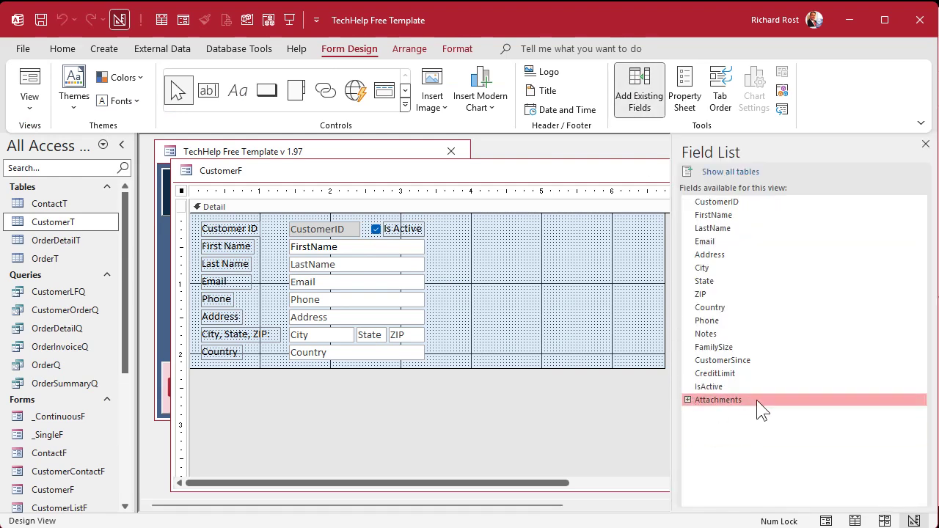
left_click(688, 400)
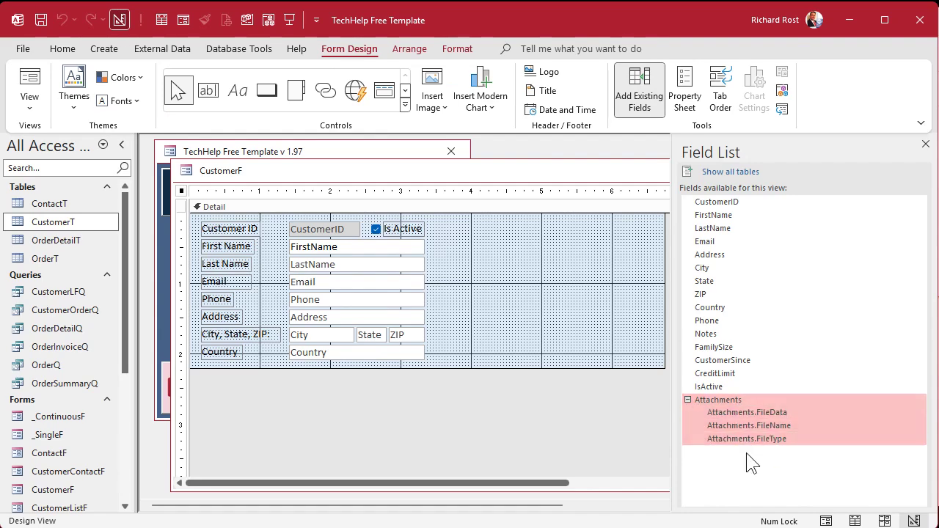
left_click(747, 414)
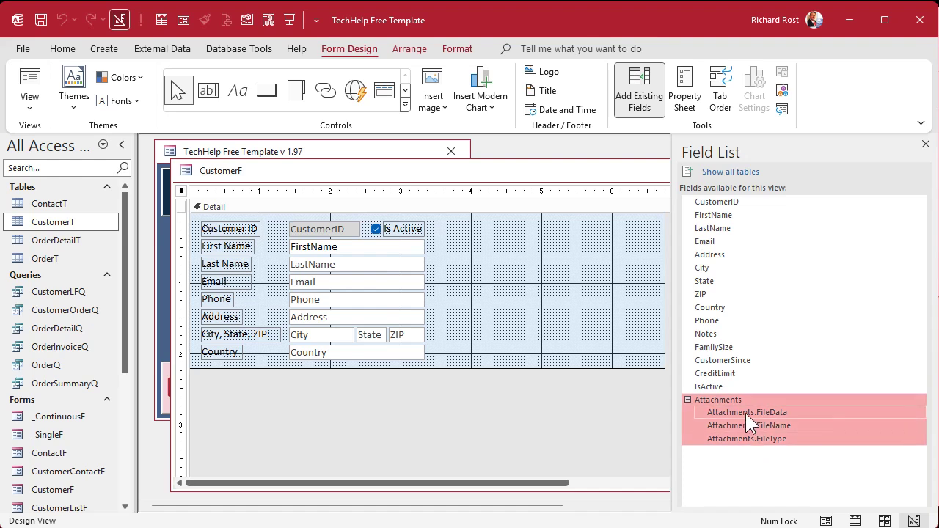
left_click(687, 400)
left_click_drag(728, 398, 444, 264)
Enlarge the Attachments box, move its label above it, and narrow the form to fit
left_click(456, 276)
left_click(474, 294)
left_click_drag(486, 302, 593, 360)
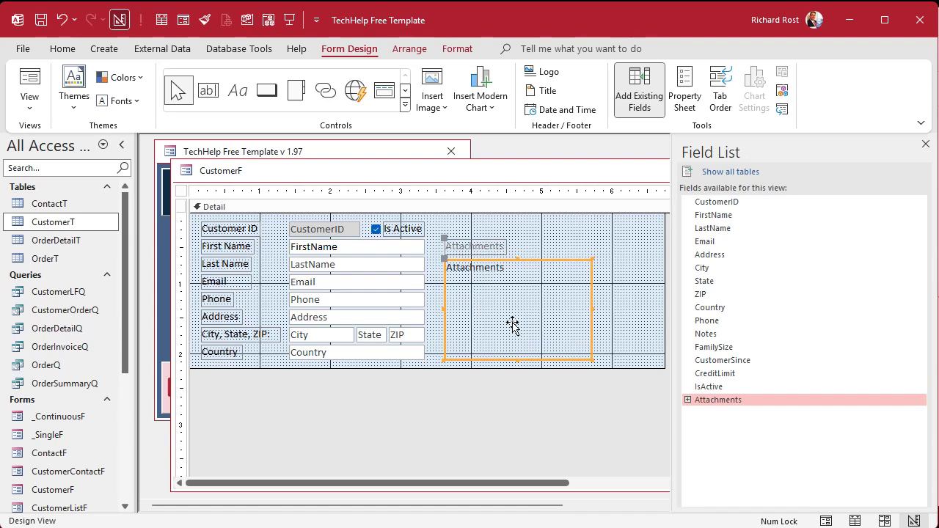
left_click(476, 248)
left_click(396, 230)
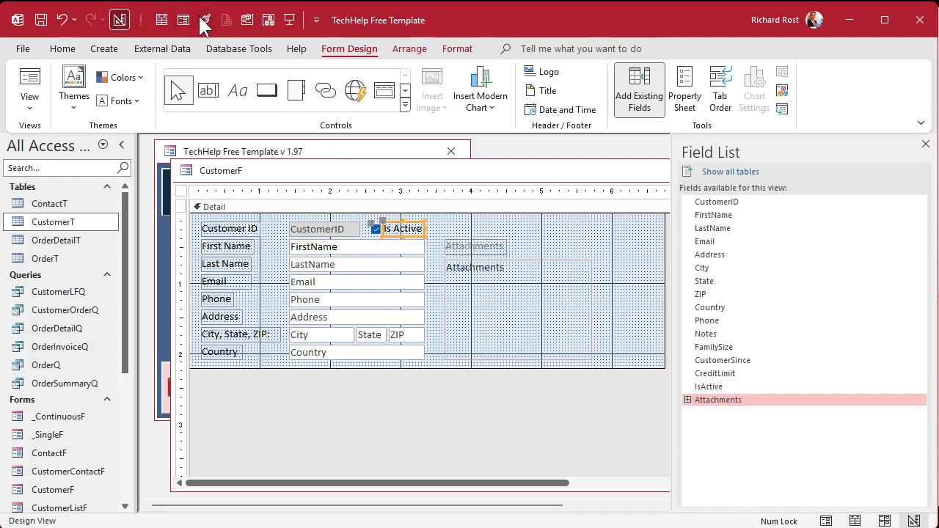
left_click(562, 236)
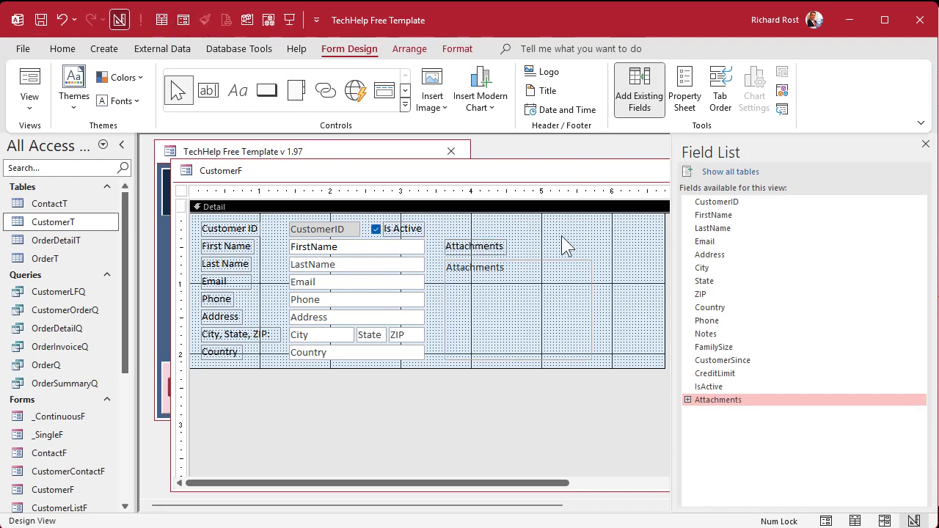
left_click_drag(663, 269, 606, 268)
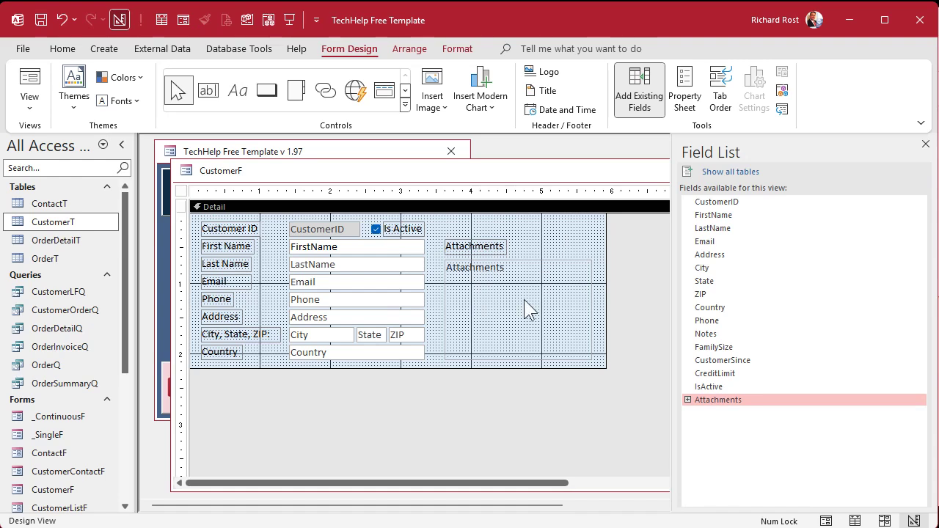
left_click(924, 146)
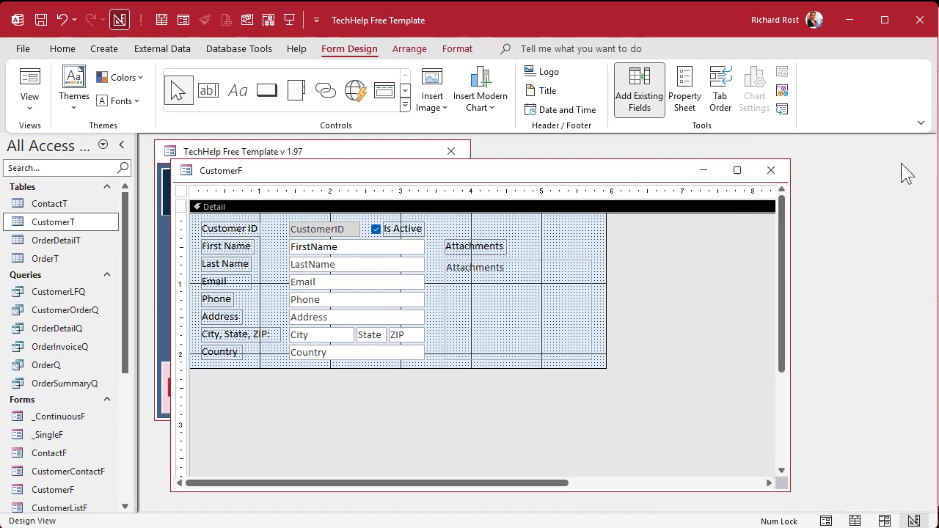
left_click(770, 170)
Attach the four images, picard riker laugh.jpg through spock-fascinating.gif, to the first customer's record
left_click(243, 256)
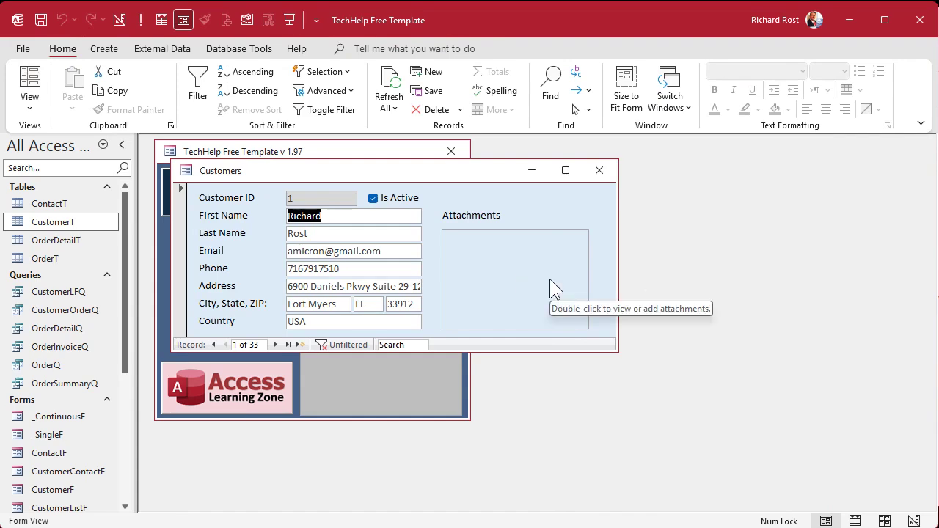
left_click(550, 279)
right_click(487, 234)
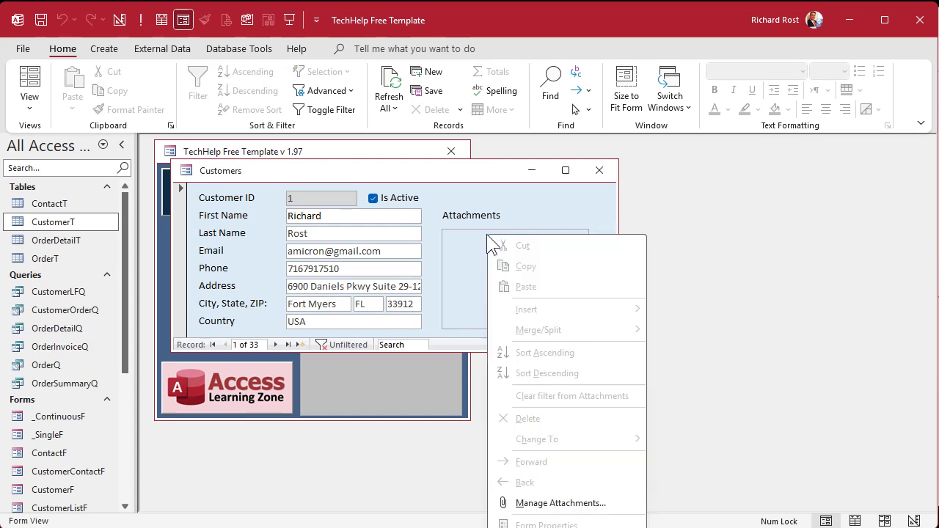
left_click(560, 503)
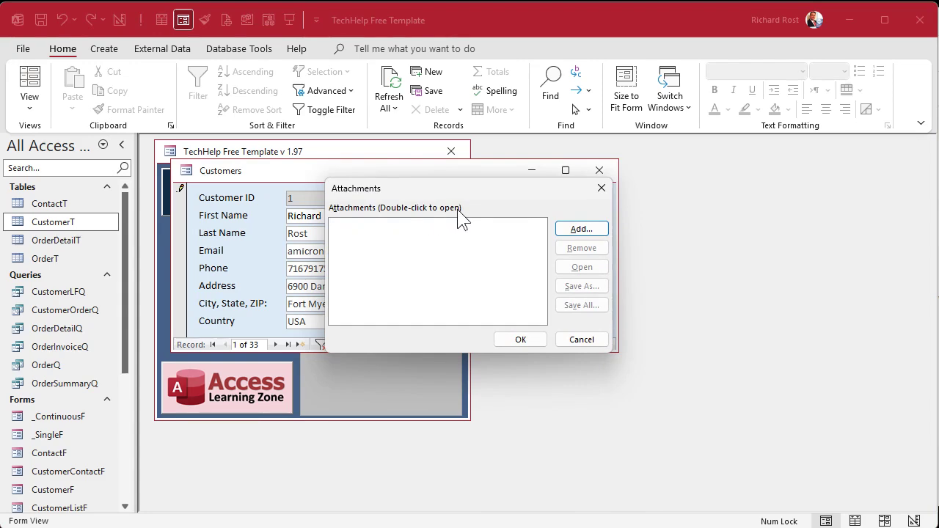
left_click(596, 231)
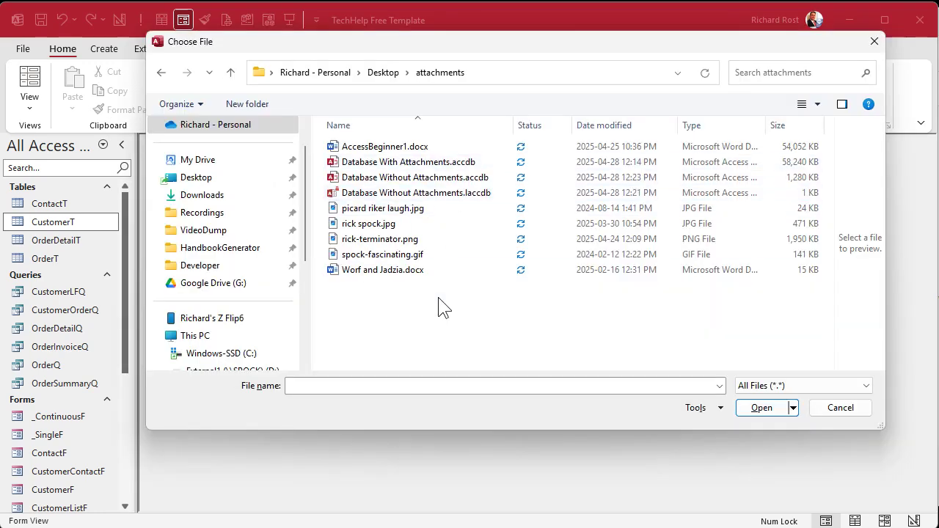
left_click(389, 210)
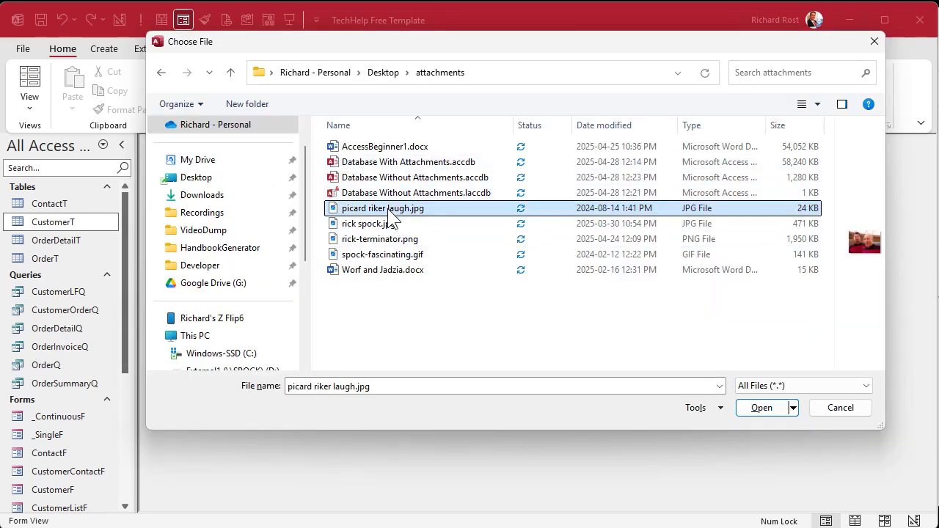
left_click(402, 260, "shift")
left_click(761, 409)
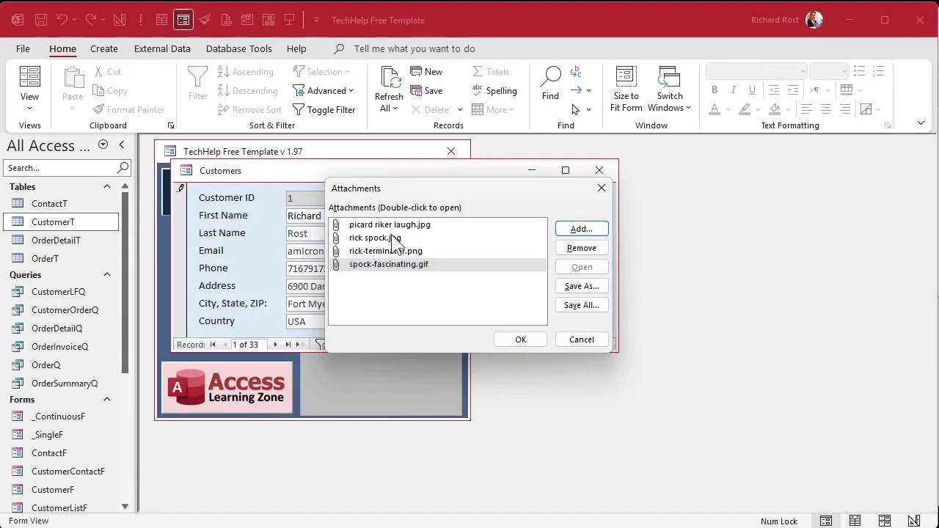
left_click(527, 342)
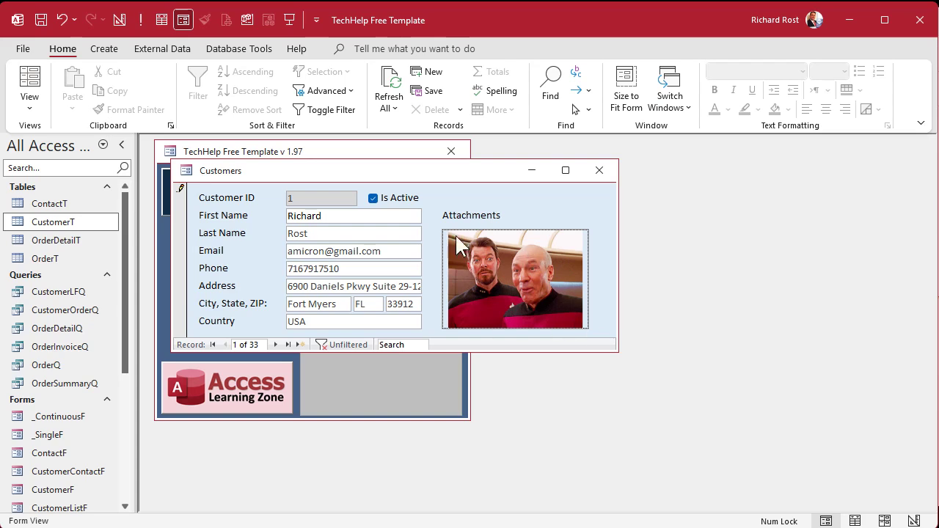
Preview the attached rick-terminator.png and rick spock.jpg images in the image viewer
double_click(578, 328)
left_click(411, 256)
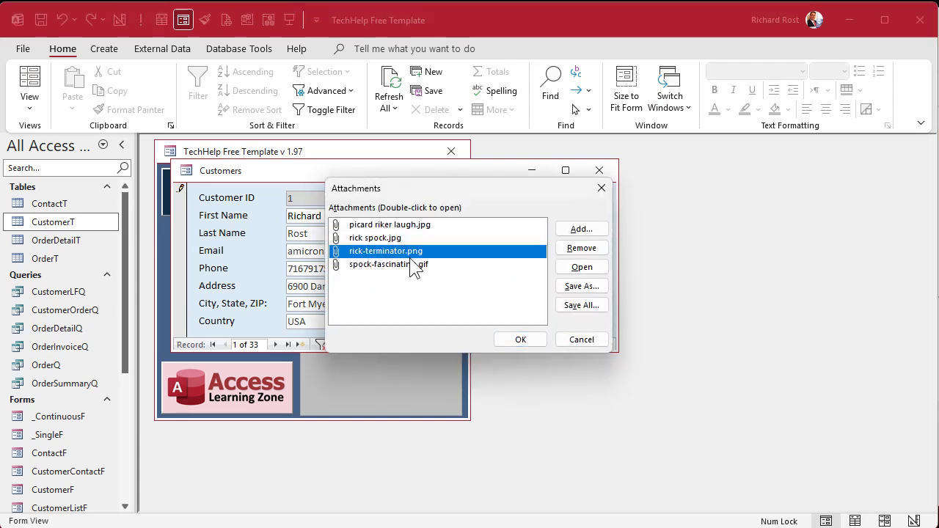
left_click(576, 268)
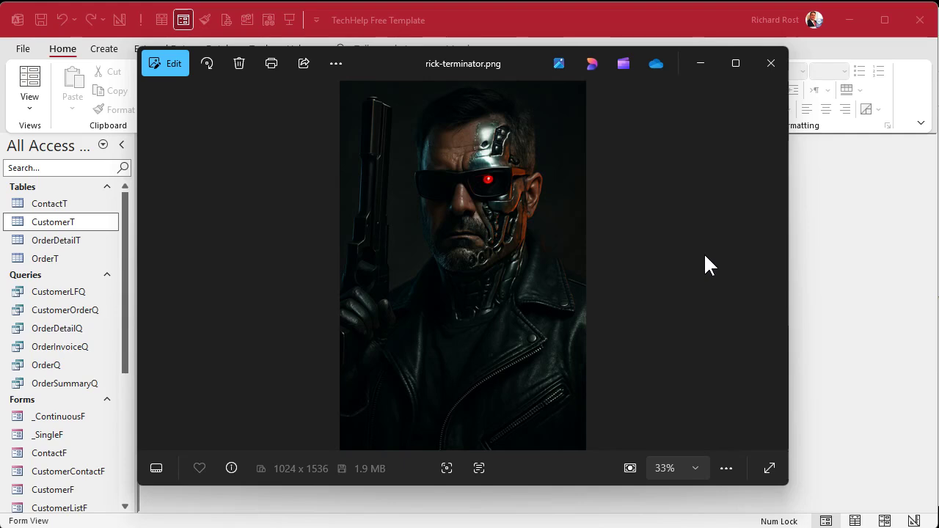
left_click(772, 63)
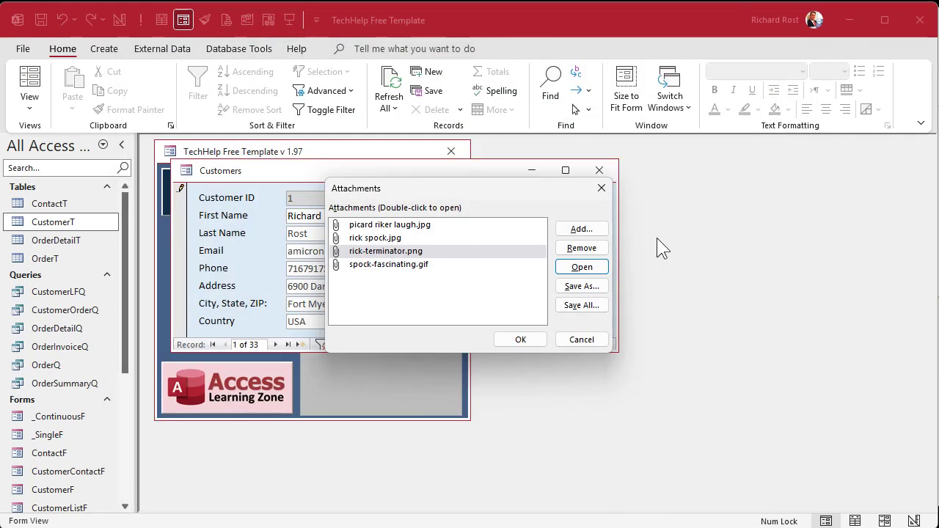
left_click(392, 238)
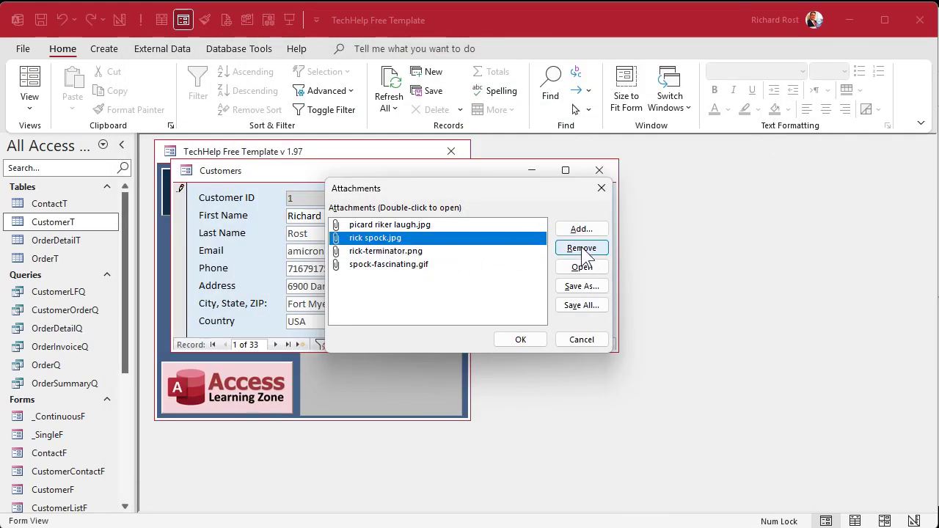
left_click(584, 268)
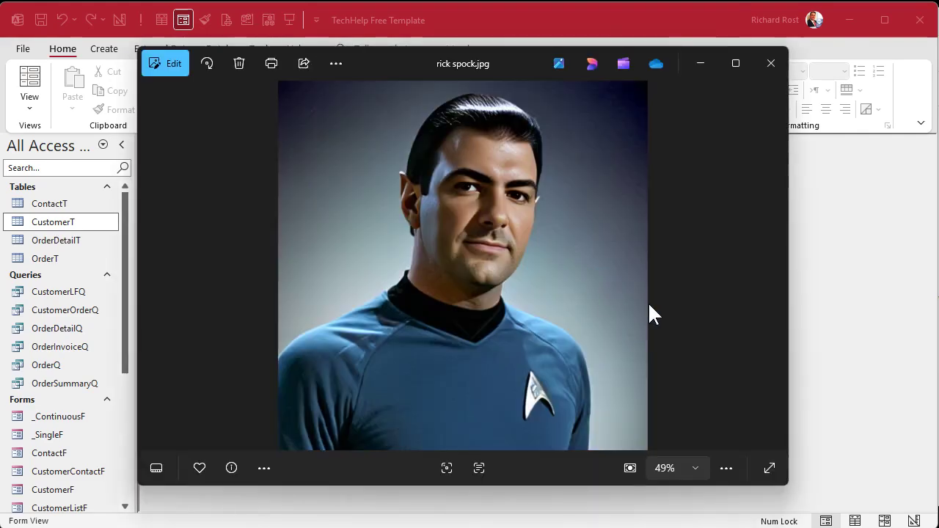
left_click(772, 74)
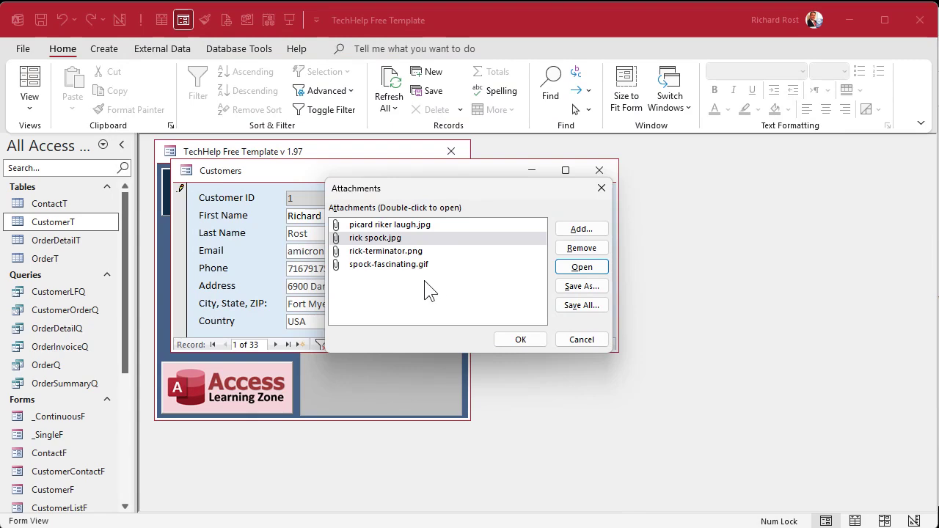
View spock-fascinating.gif, then remove it from the customer's attachments
left_click(395, 265)
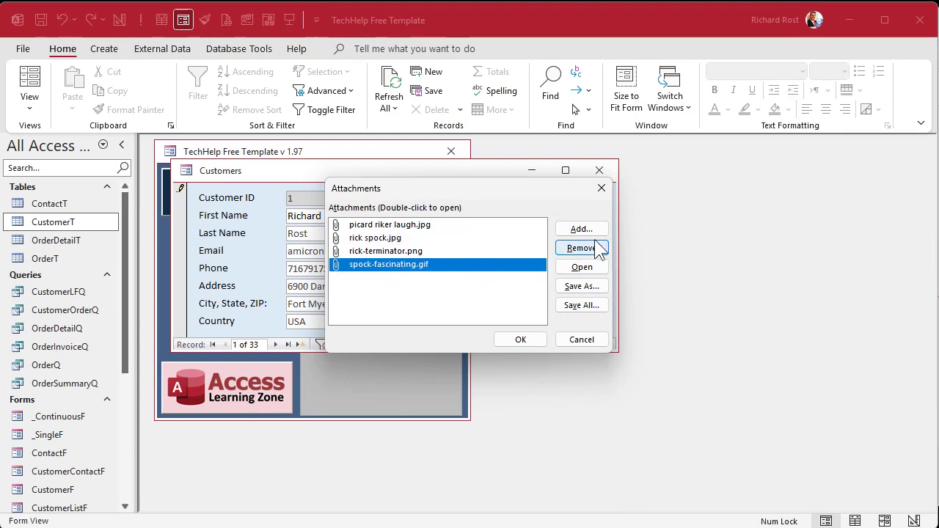
left_click(584, 267)
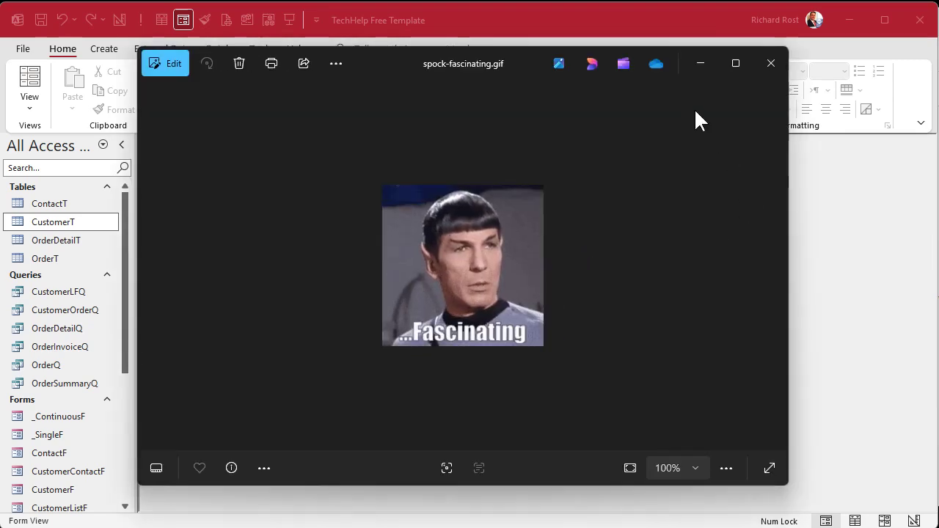
left_click(770, 65)
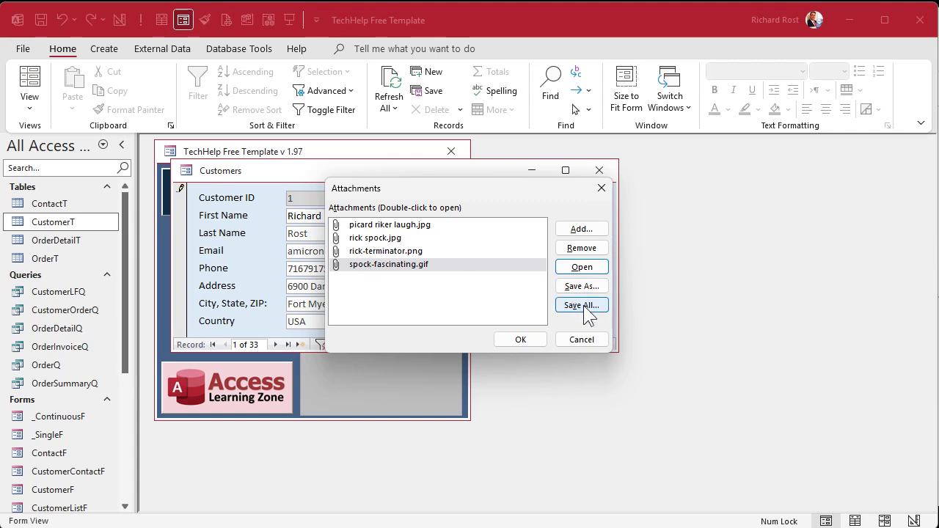
left_click(582, 249)
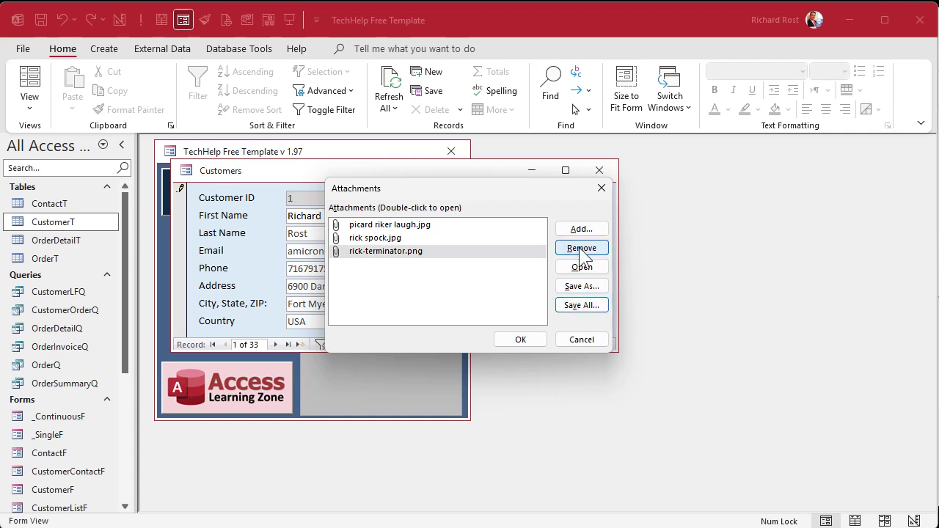
left_click(521, 339)
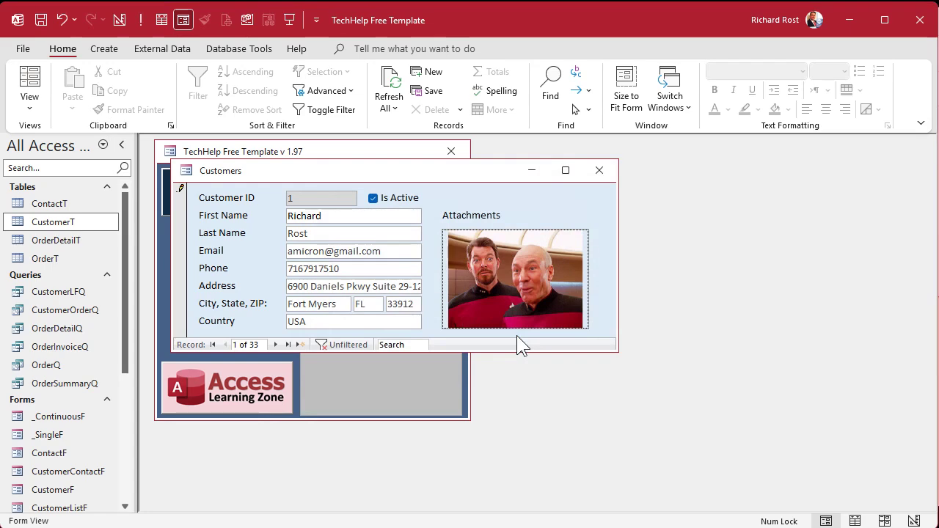
Close the Customers form and Access, then reopen Database Without Attachments.accdb
left_click(600, 170)
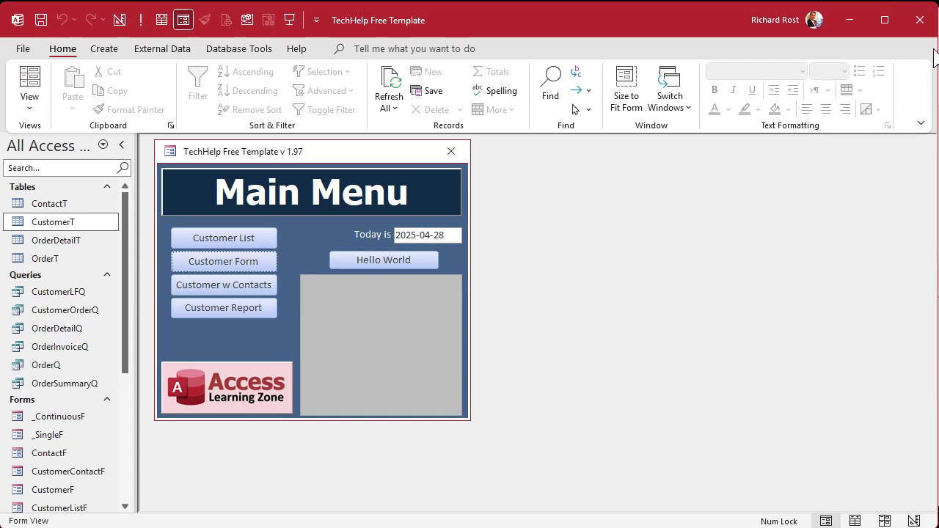
left_click(920, 20)
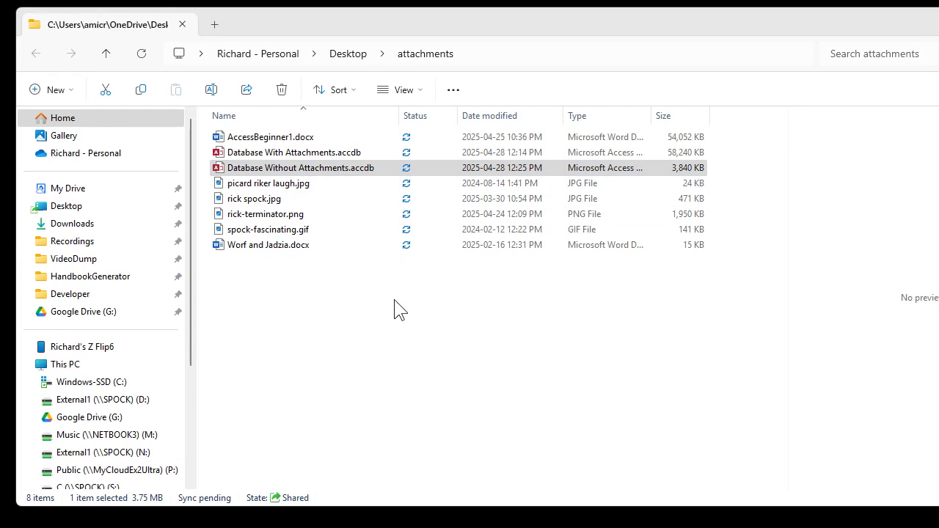
left_click(504, 342)
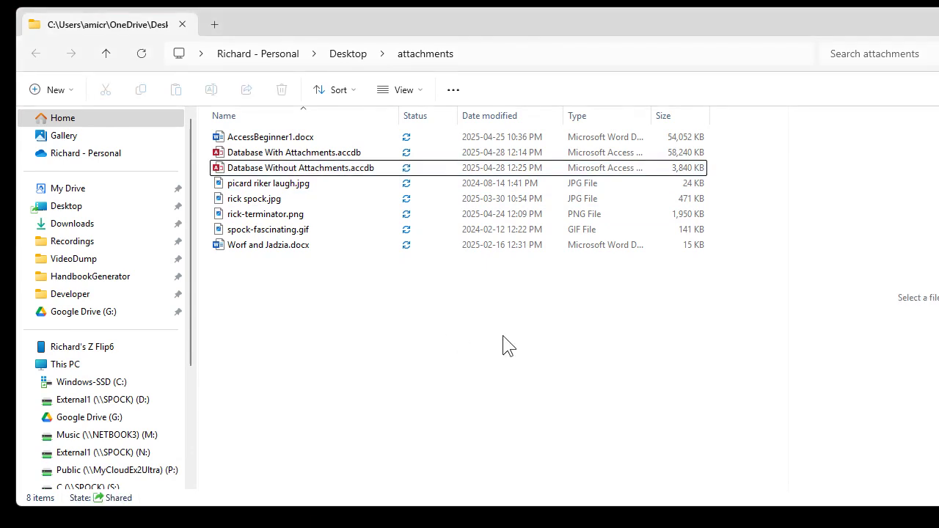
double_click(304, 168)
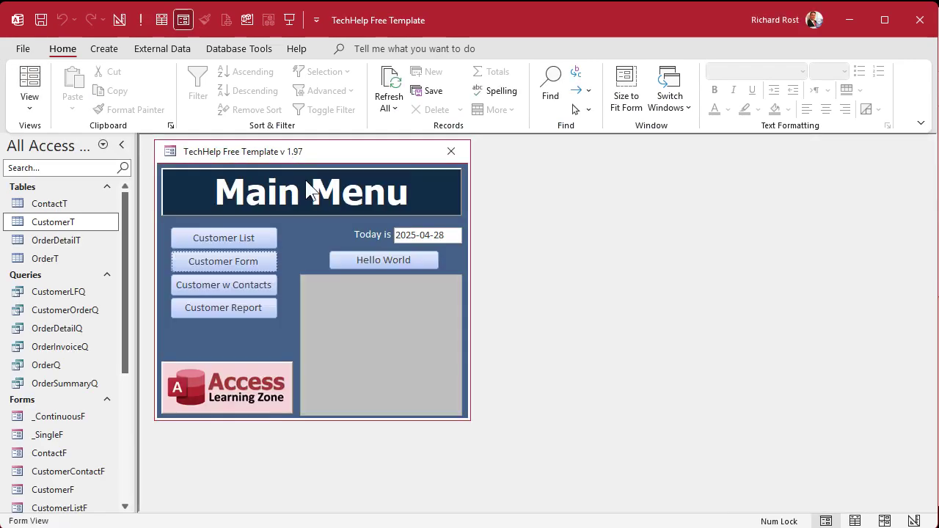
Remove all remaining attachments from the customer's record, then close the form and Access
left_click(249, 259)
double_click(482, 285)
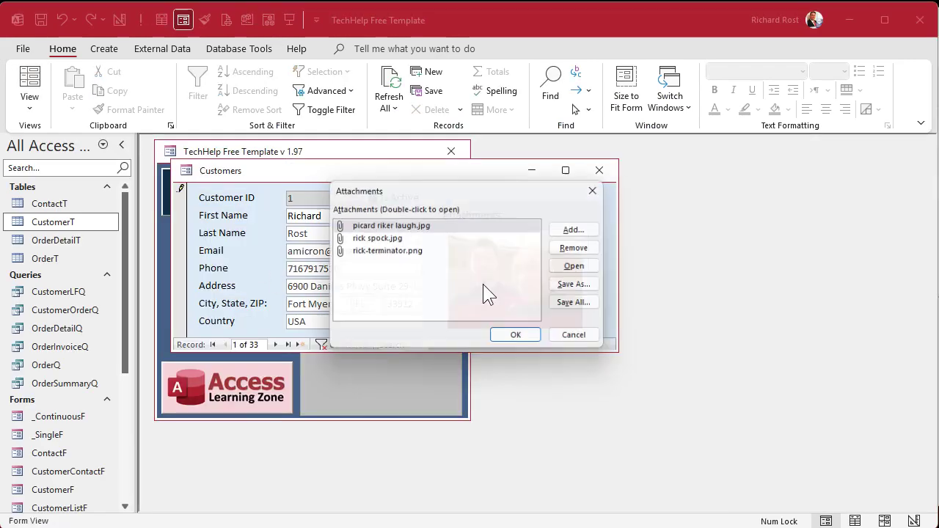
left_click(582, 249)
left_click(582, 250)
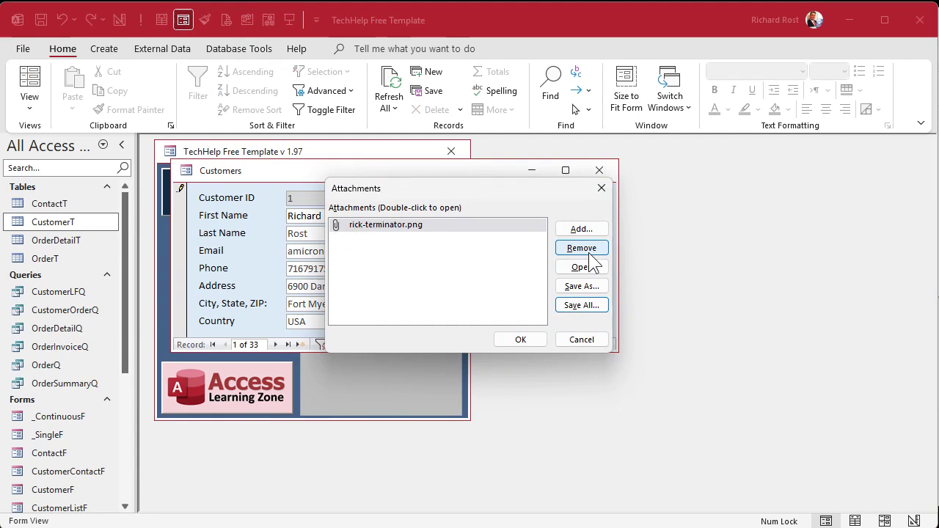
left_click(582, 250)
left_click(518, 340)
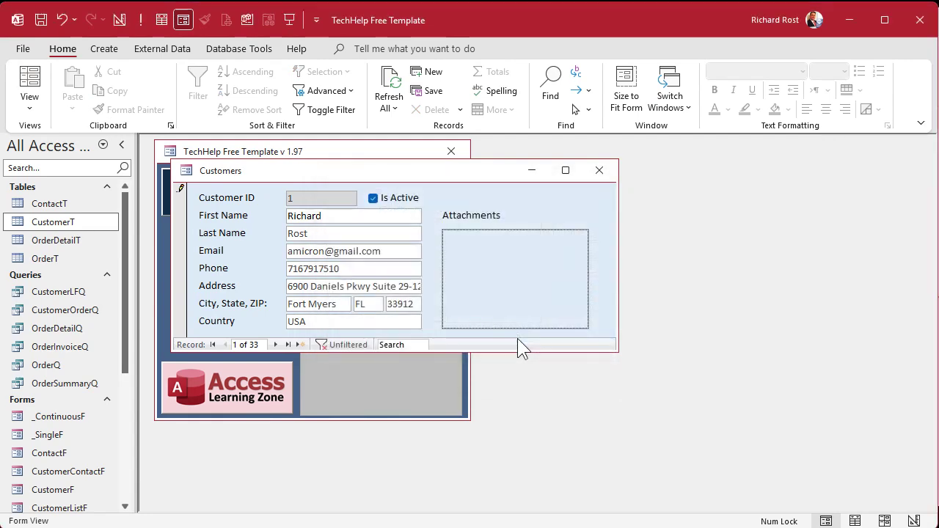
left_click(600, 170)
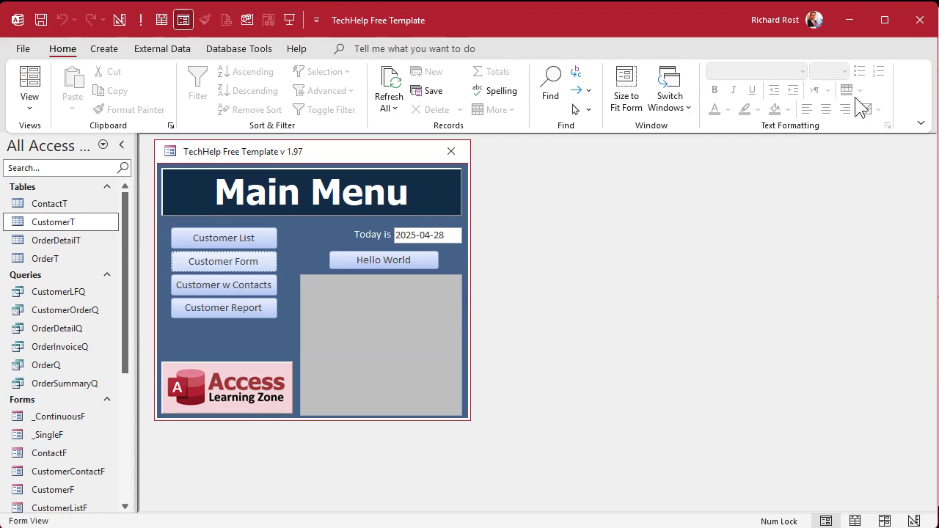
left_click(922, 18)
left_click(433, 333)
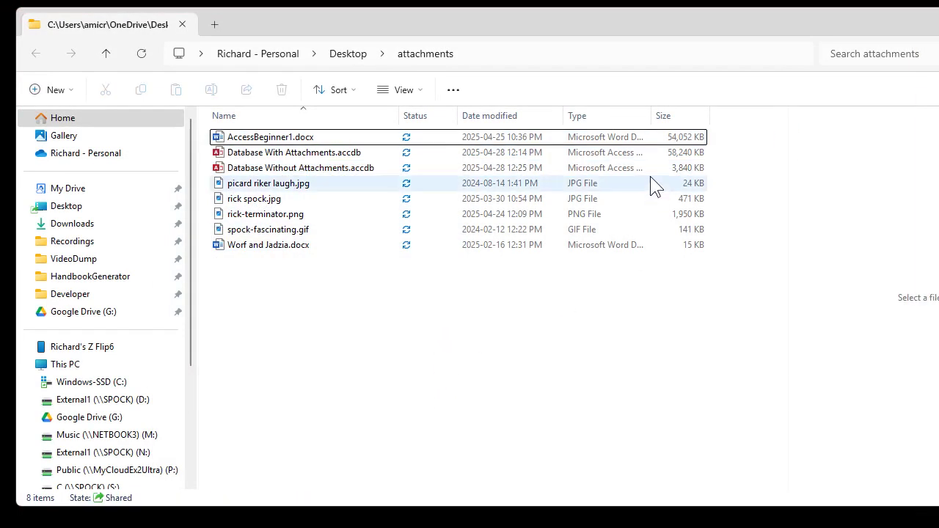
Compact and repair Database Without Attachments.accdb, shrinking it from 3,840 KB to 1,216 KB
left_click(673, 167)
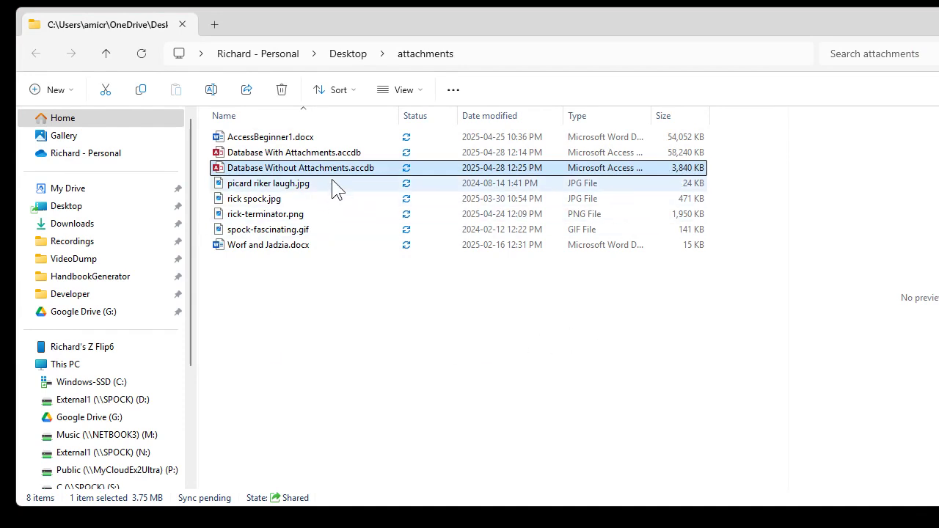
double_click(334, 168)
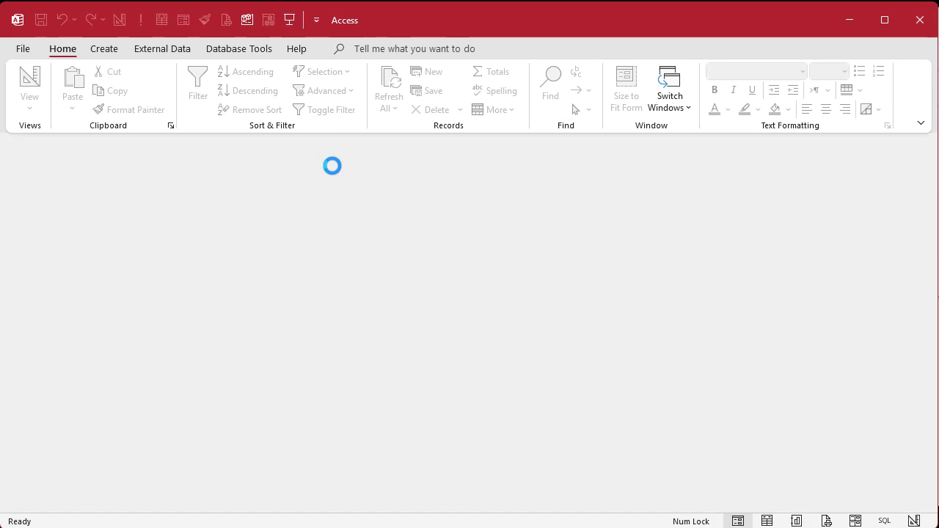
left_click(231, 51)
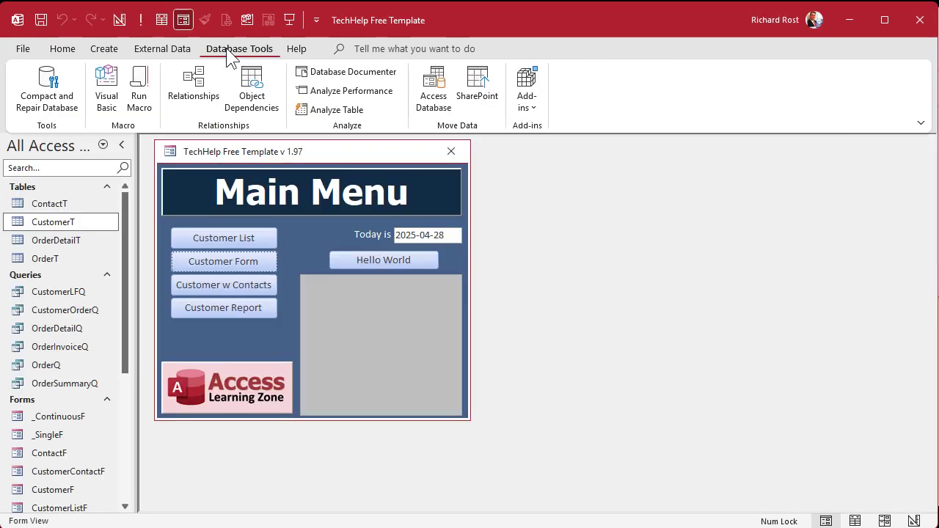
left_click(59, 110)
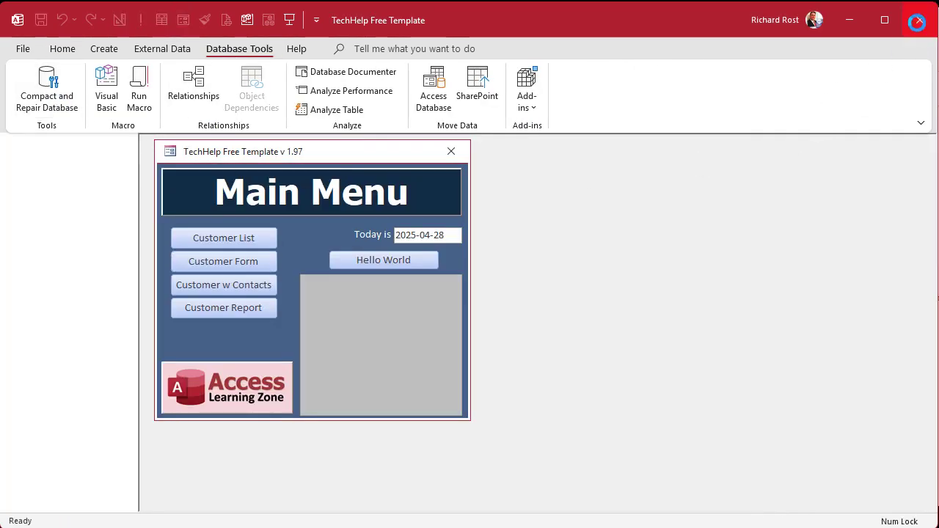
left_click(918, 23)
left_click(674, 169)
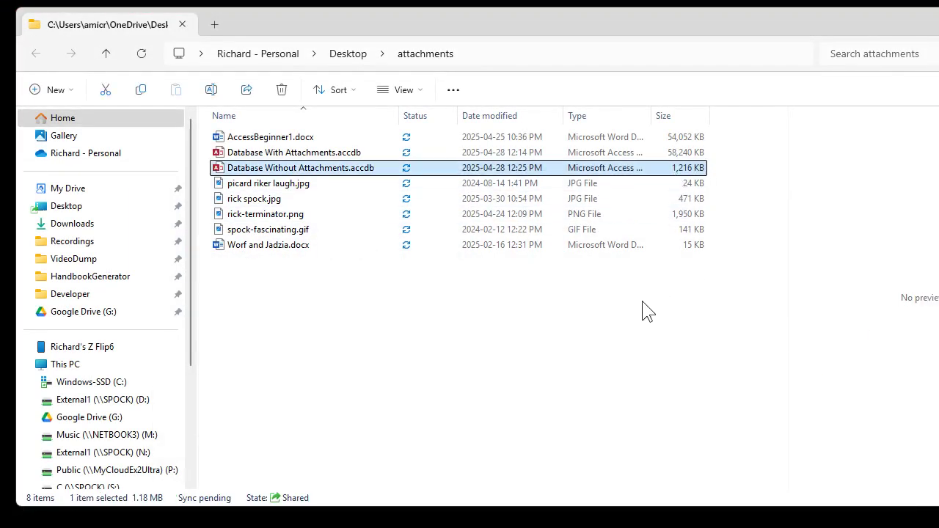